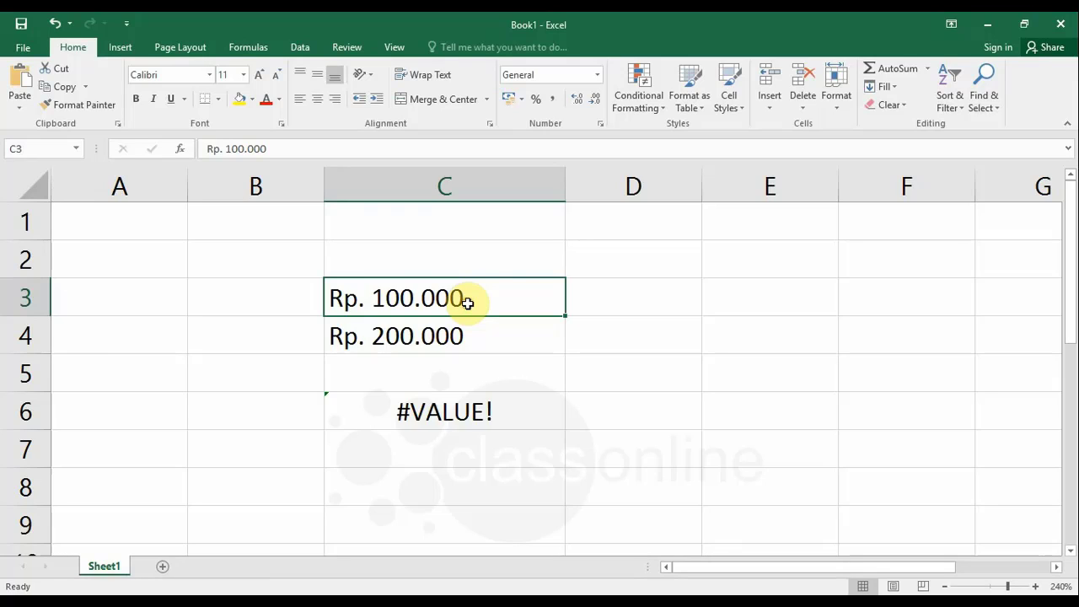
Enter the plain numbers 100000 in cell D3 and 200000 in cell D4
{"action": "double_click", "coordinate": [440, 302]}
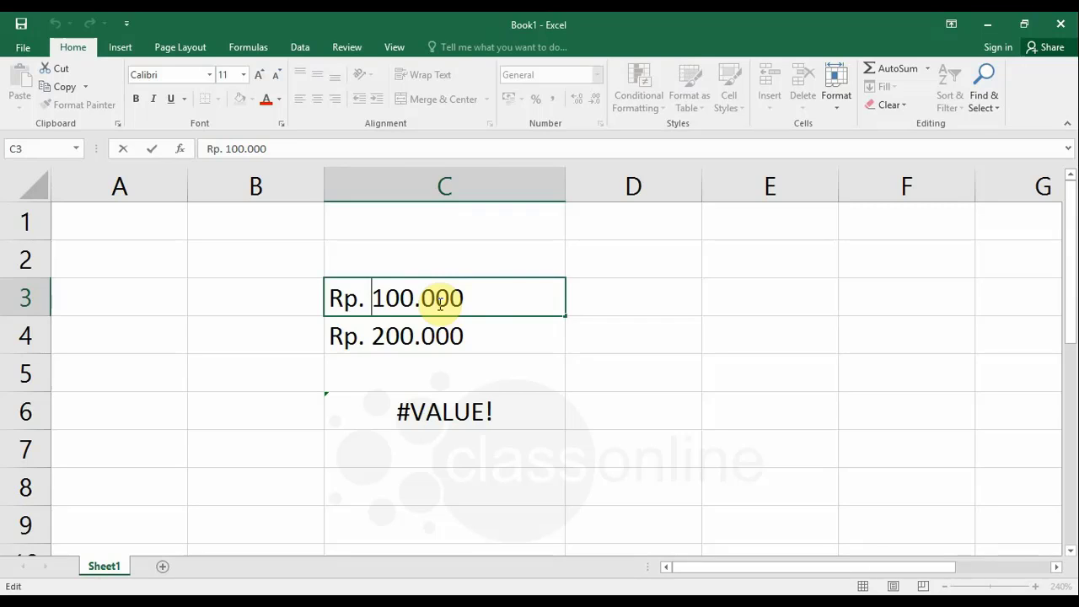
{"action": "left_click", "coordinate": [650, 295]}
{"action": "type", "text": "100000"}
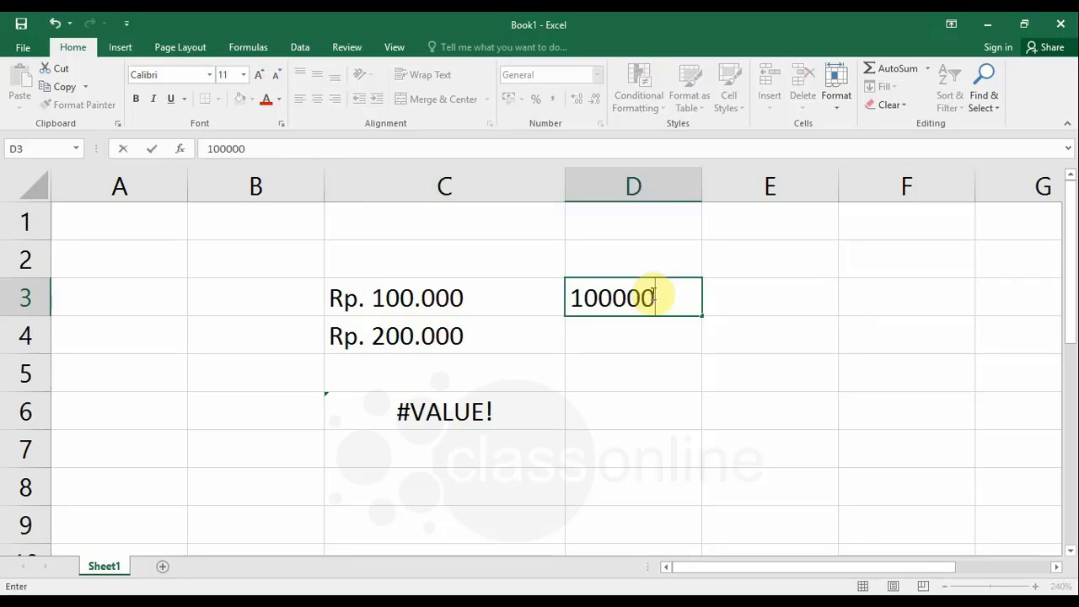
{"action": "key", "text": "Return"}
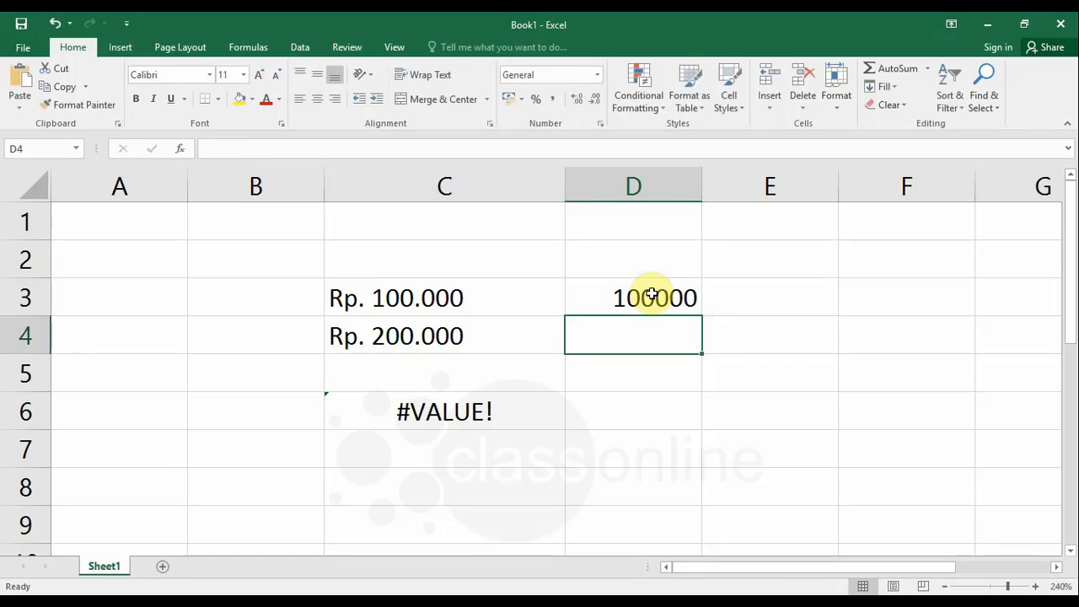
{"action": "type", "text": "200000"}
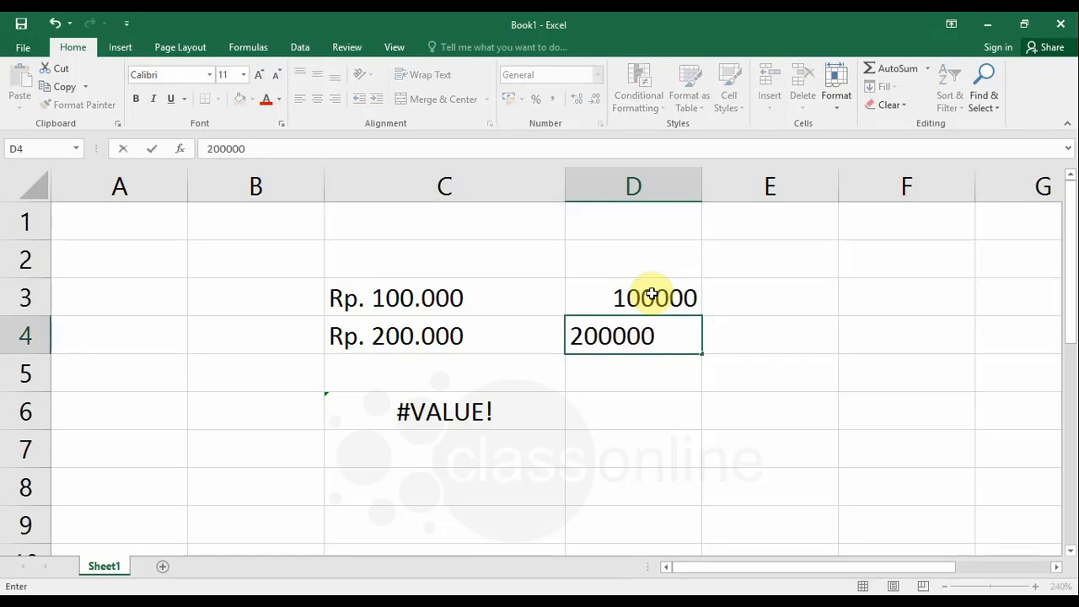
{"action": "key", "text": "Return"}
Apply the Accounting number format to cells D3:D4 and widen column D
{"action": "left_click", "coordinate": [652, 293]}
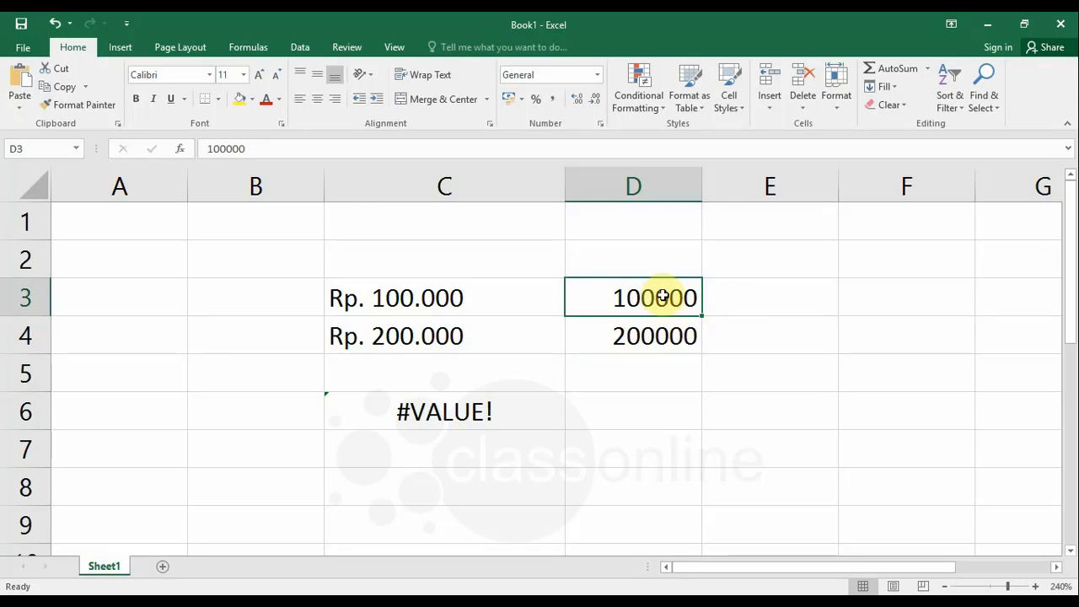
{"action": "left_click", "coordinate": [646, 337]}
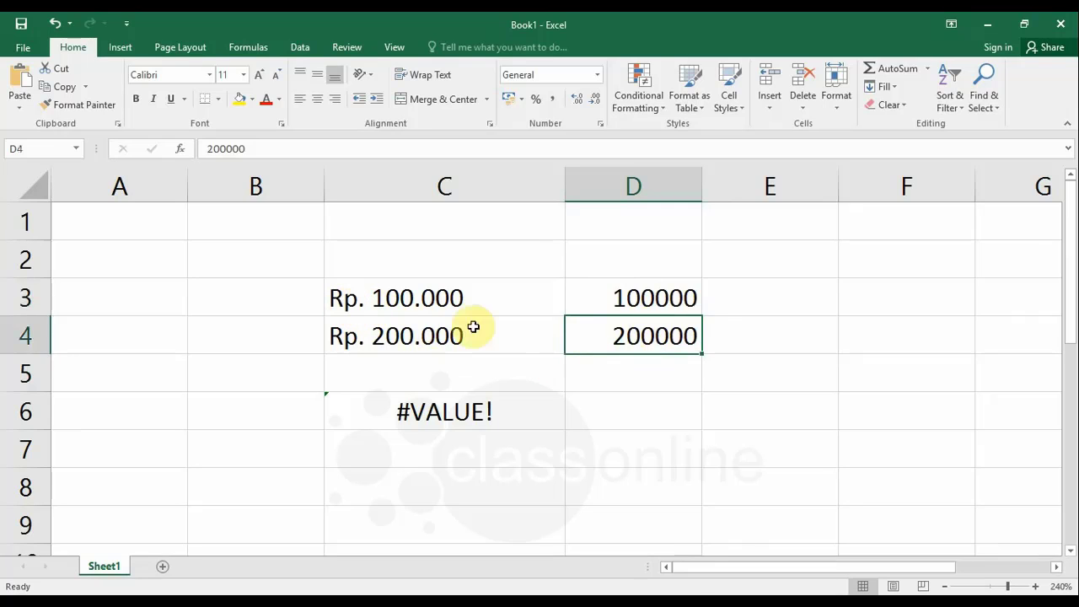
{"action": "left_click_drag", "start_coordinate": [602, 299], "coordinate": [607, 334]}
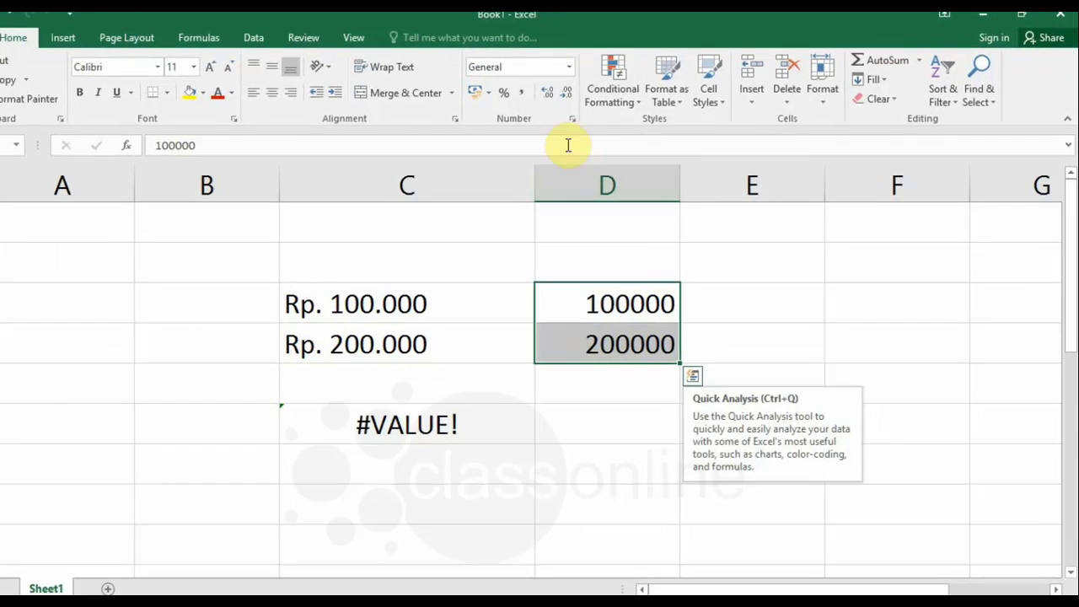
{"action": "left_click", "coordinate": [569, 66]}
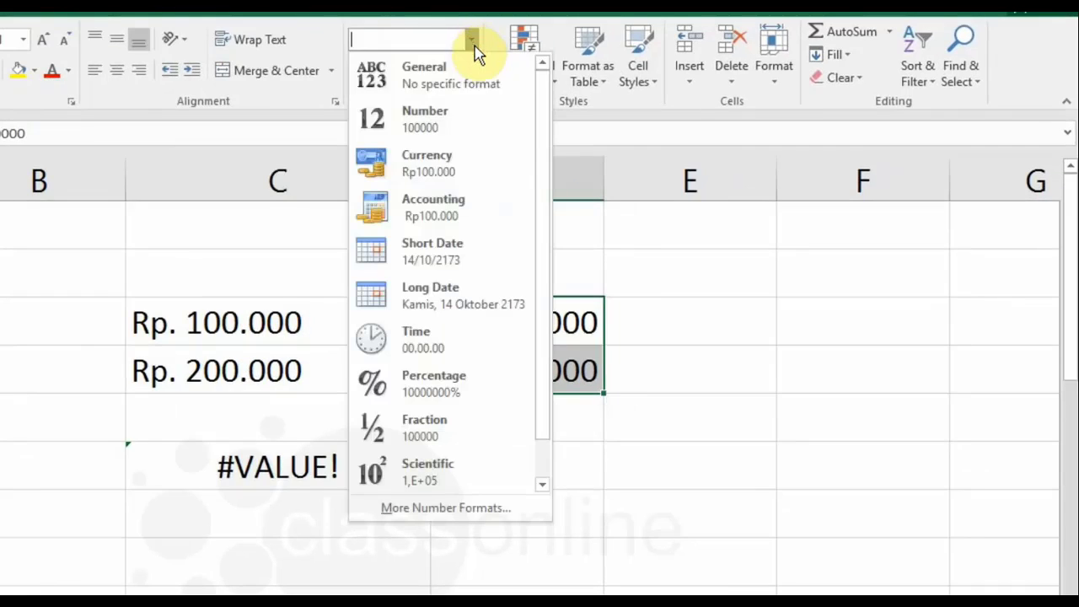
{"action": "left_click", "coordinate": [430, 217]}
{"action": "left_click_drag", "start_coordinate": [633, 185], "coordinate": [739, 210]}
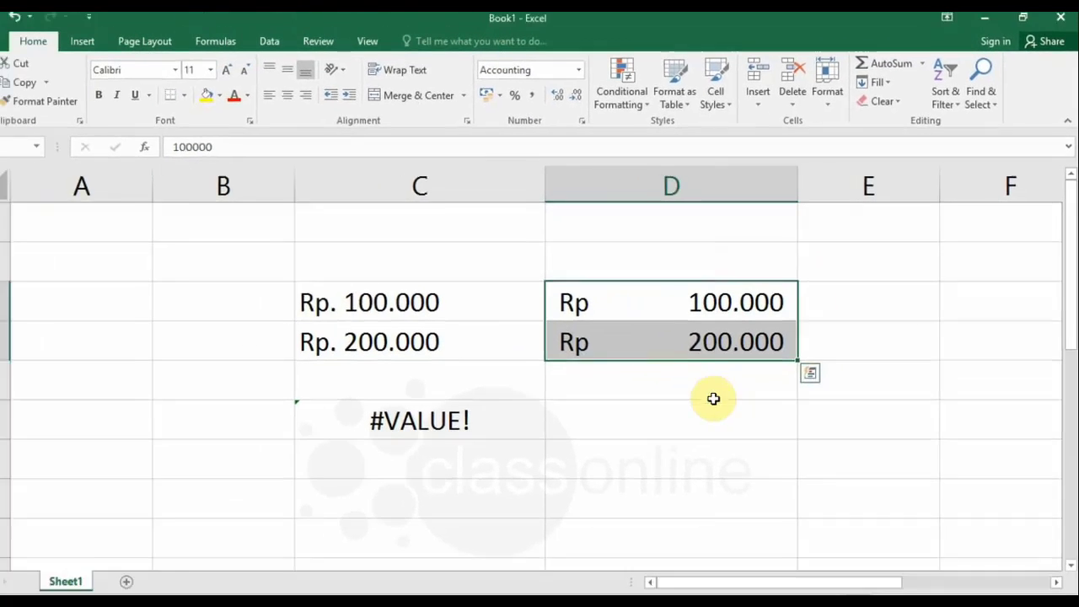
Add the two amounts in cell D6 with the formula =D3+D4
{"action": "left_click", "coordinate": [713, 402]}
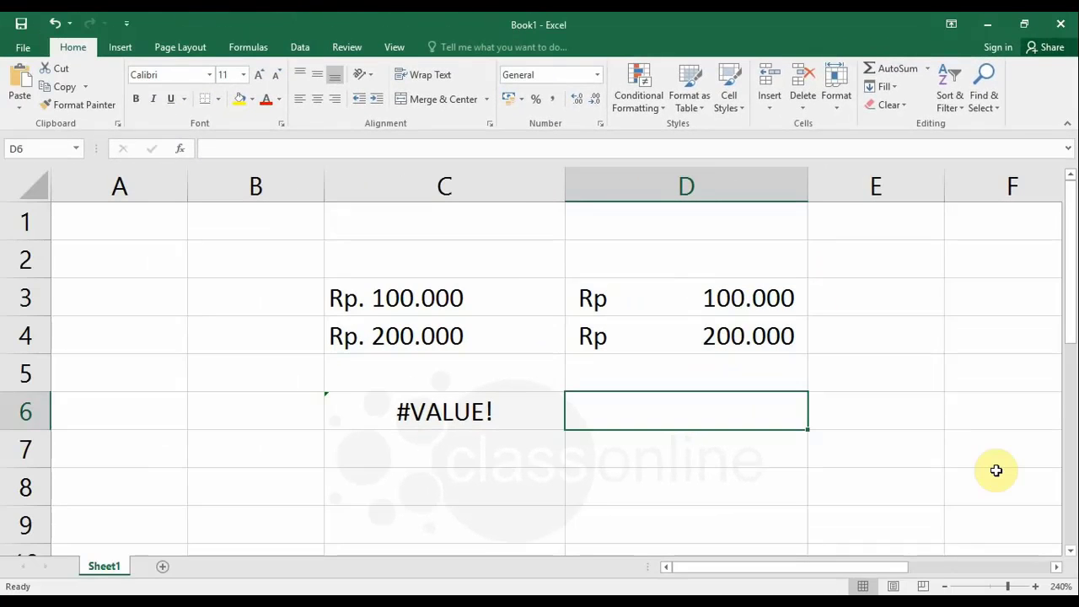
{"action": "type", "text": "="}
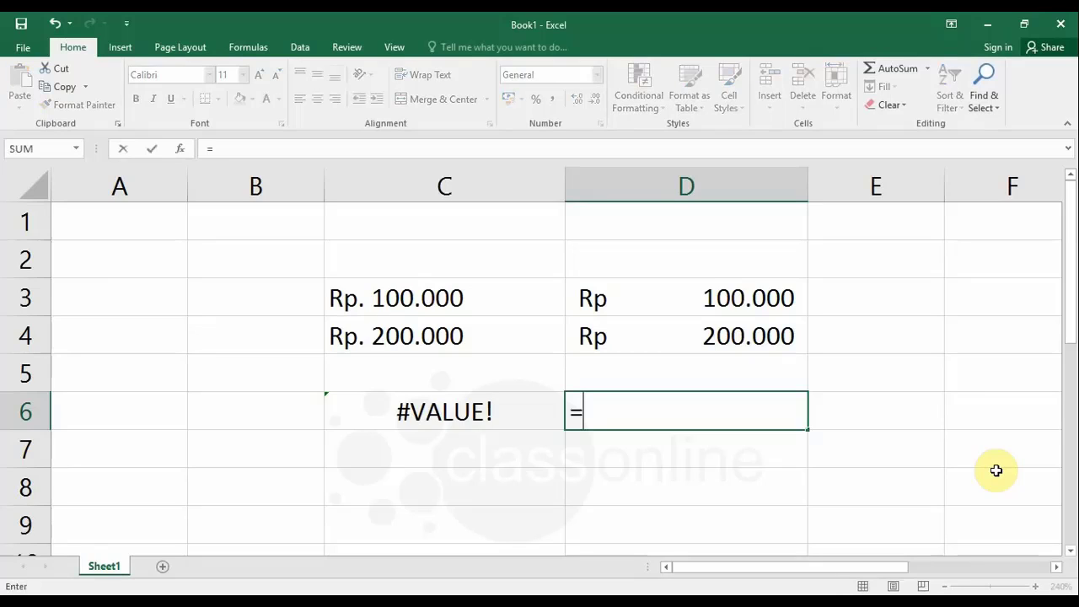
{"action": "left_click", "coordinate": [743, 306]}
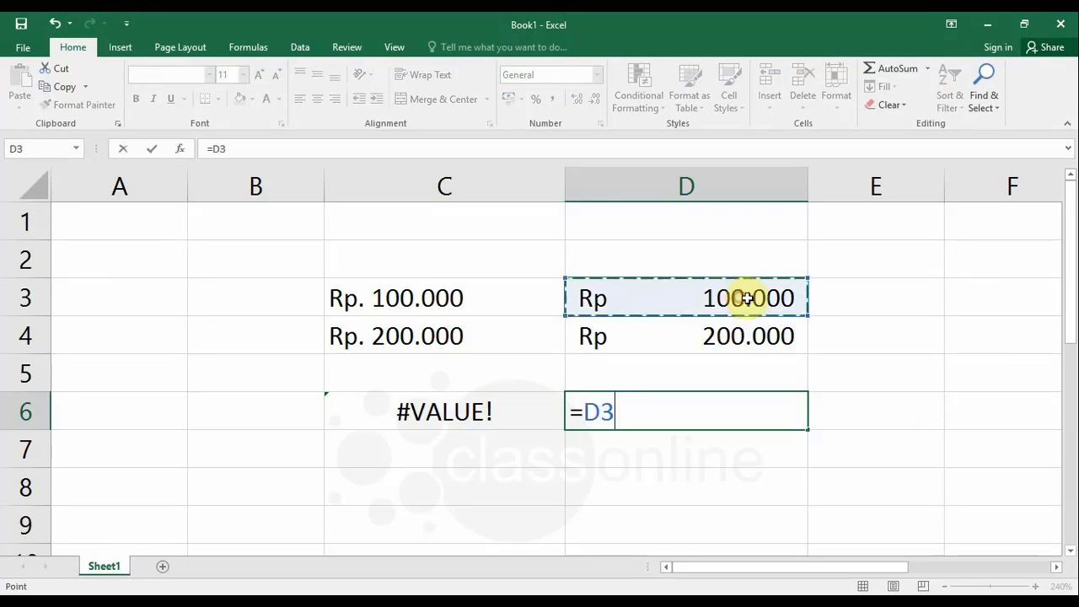
{"action": "type", "text": "+"}
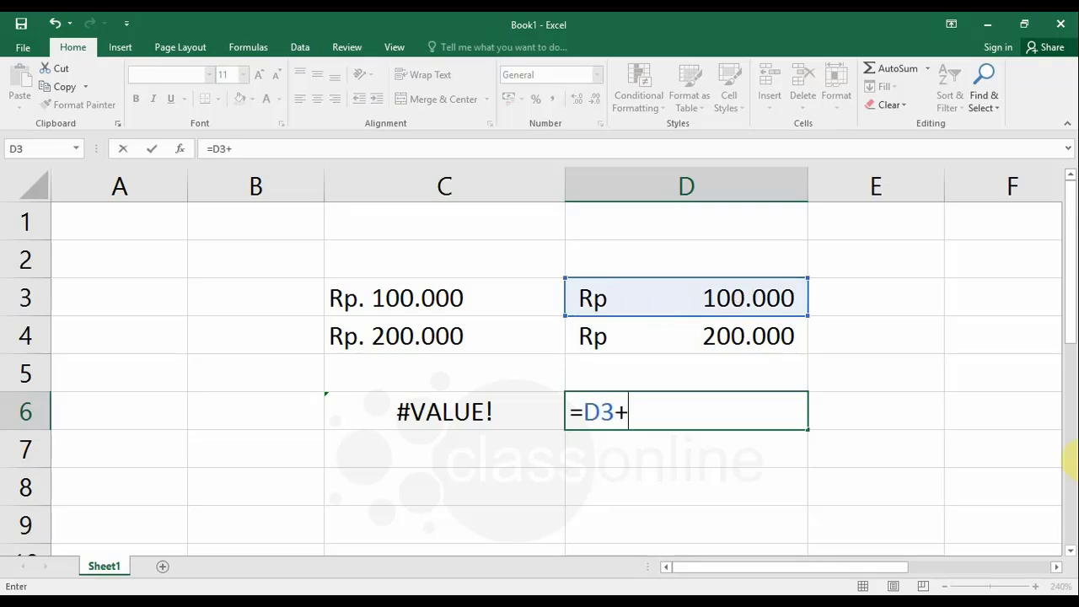
{"action": "left_click", "coordinate": [747, 338]}
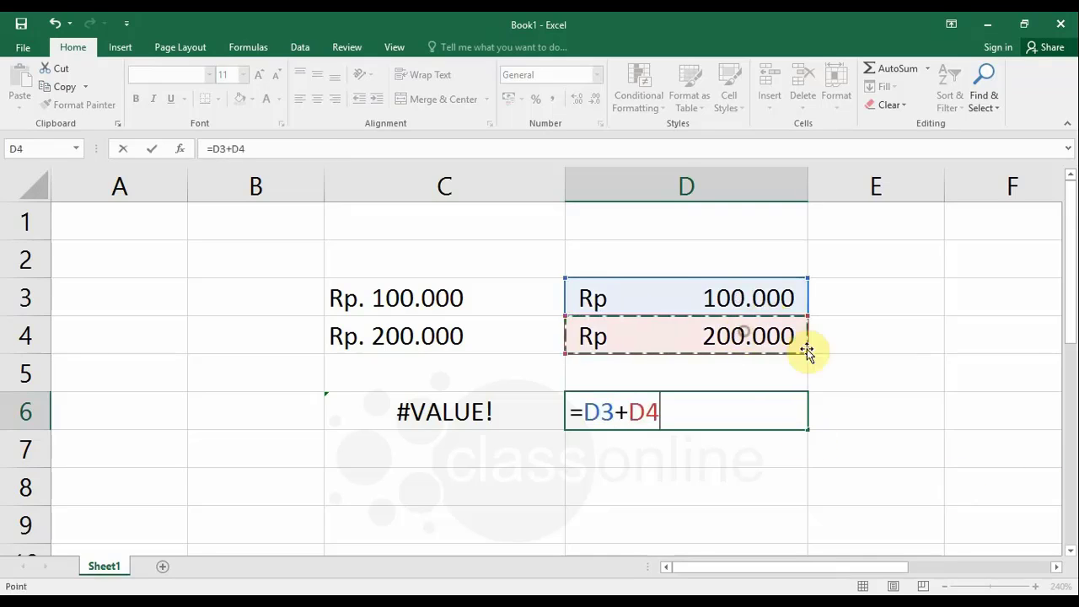
{"action": "key", "text": "Return"}
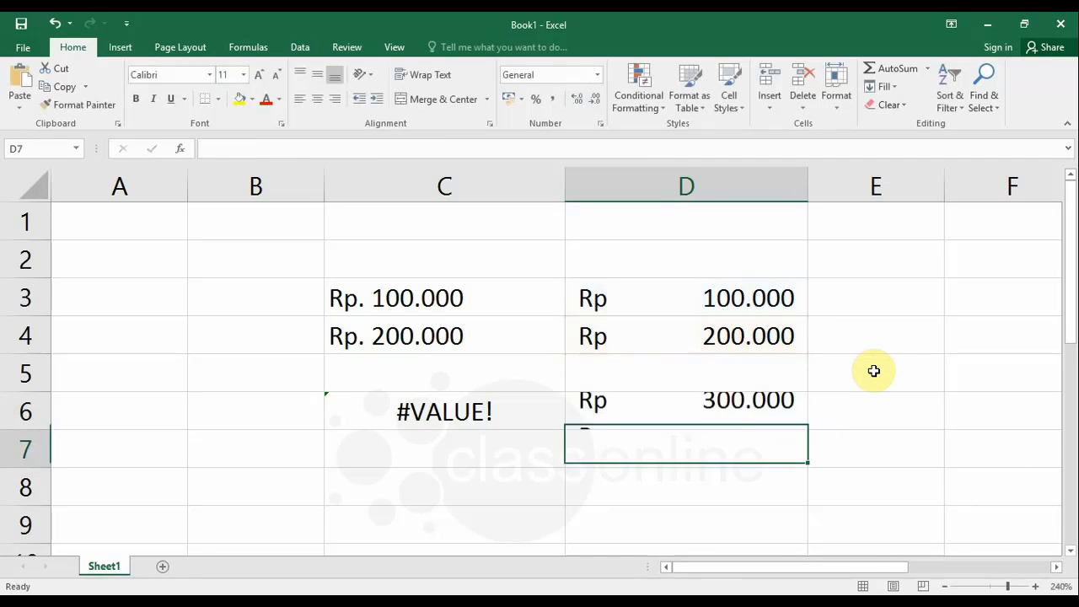
{"action": "left_click", "coordinate": [674, 413]}
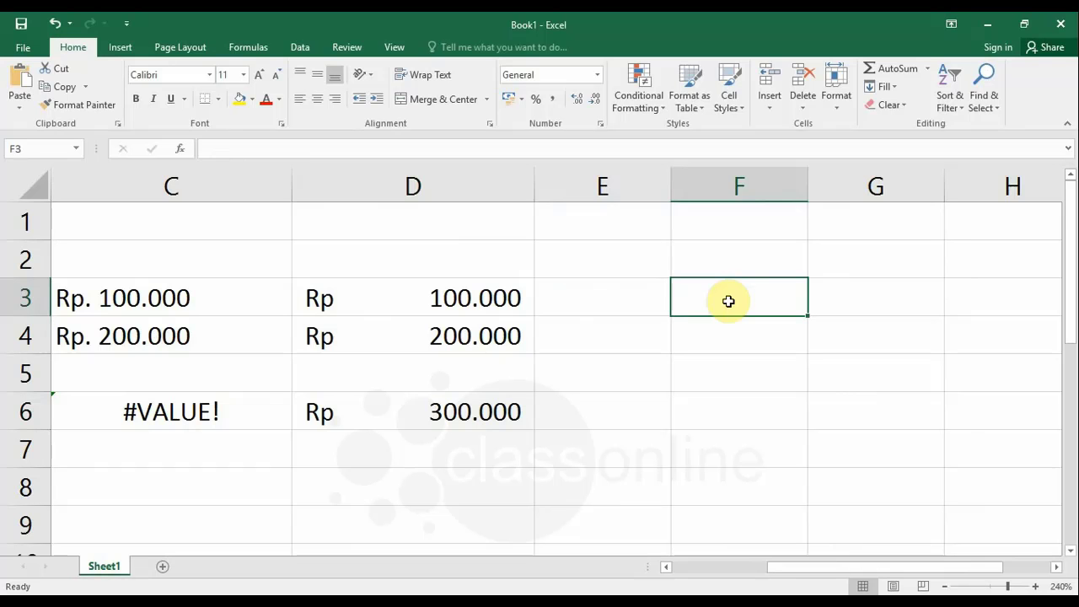
Enter the date 12-05-2019 in cell F3
{"action": "type", "text": "12"}
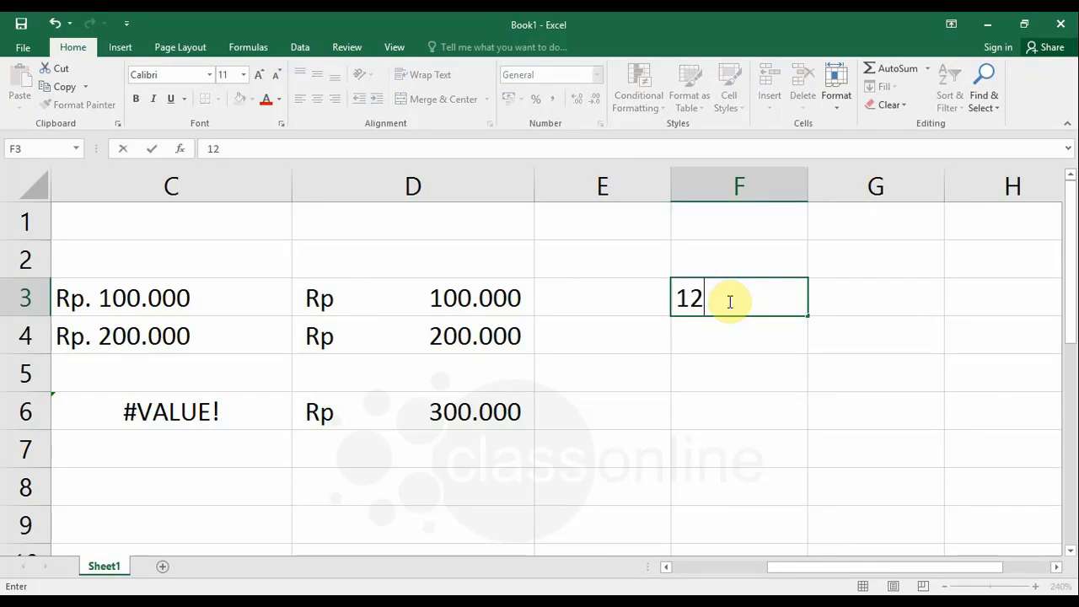
{"action": "type", "text": "-05"}
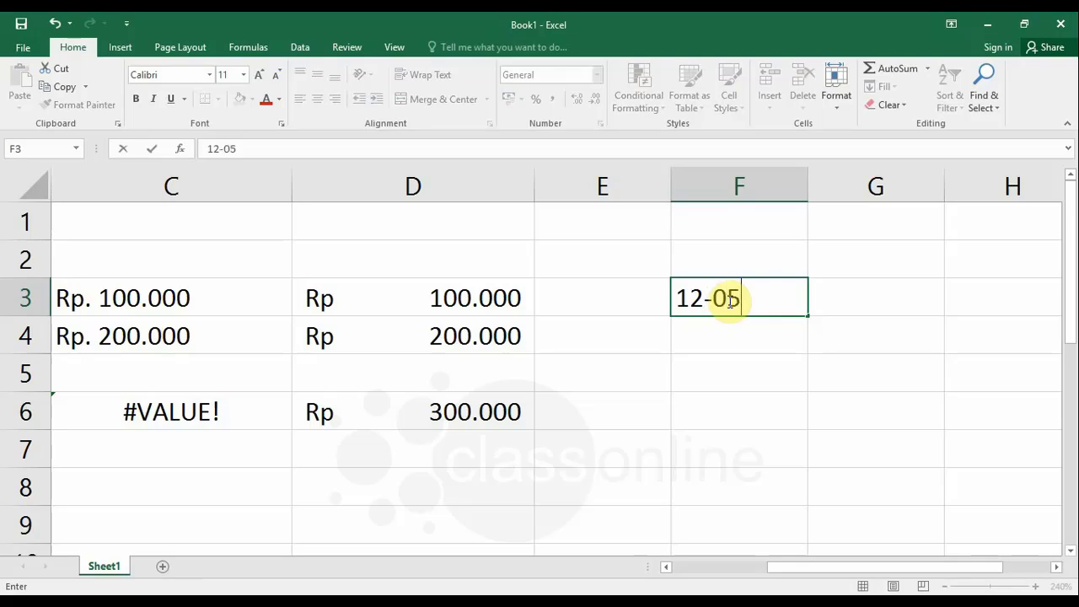
{"action": "type", "text": "-201"}
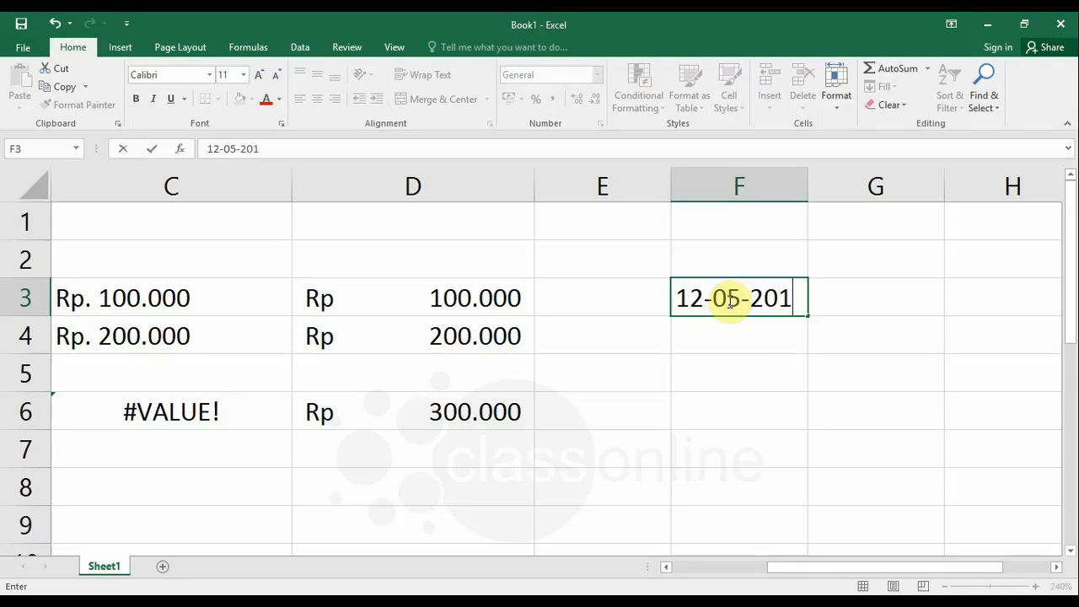
{"action": "type", "text": "9"}
{"action": "key", "text": "Return"}
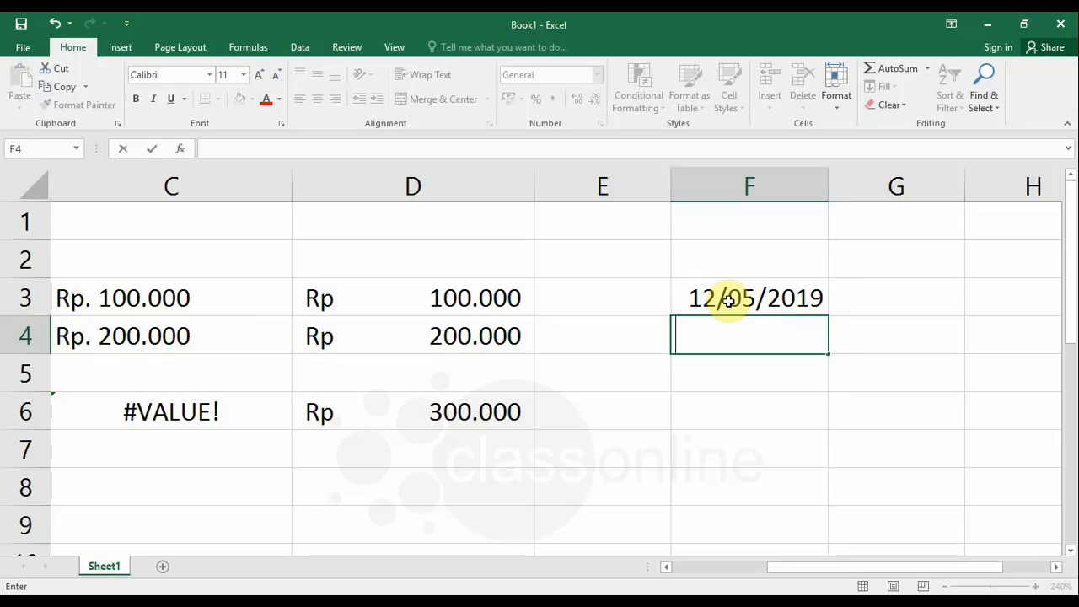
Enter the date 10/05/2019 in cell F4
{"action": "type", "text": "10/0"}
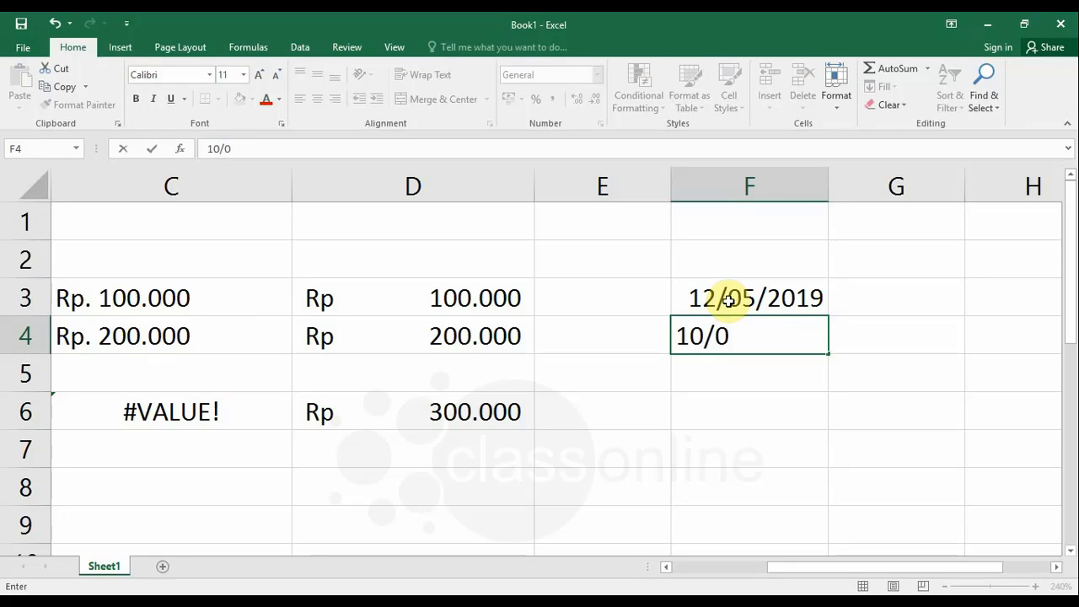
{"action": "type", "text": "5/"}
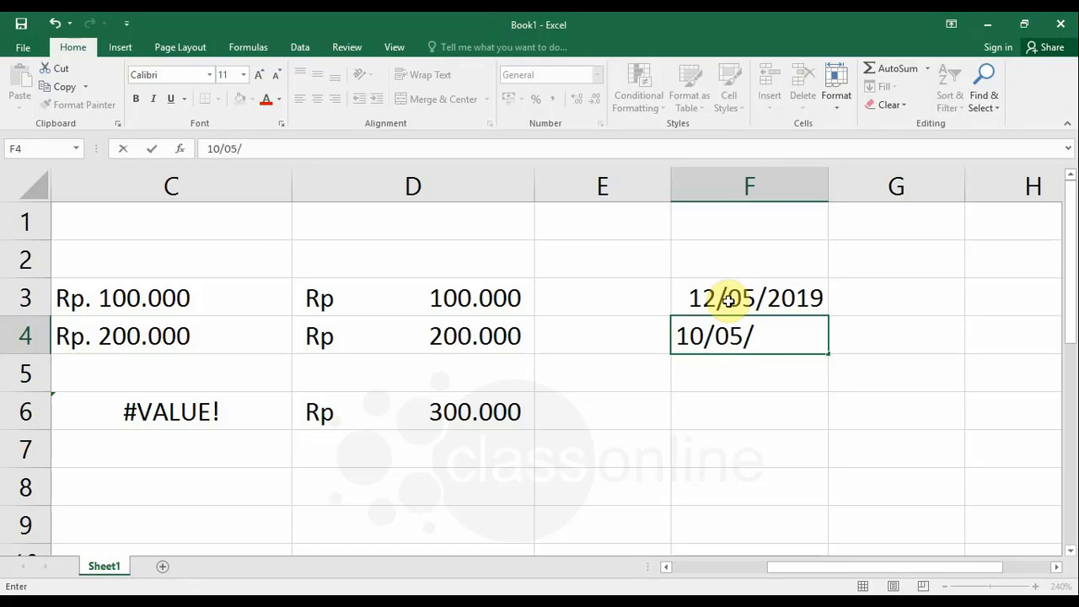
{"action": "type", "text": "201"}
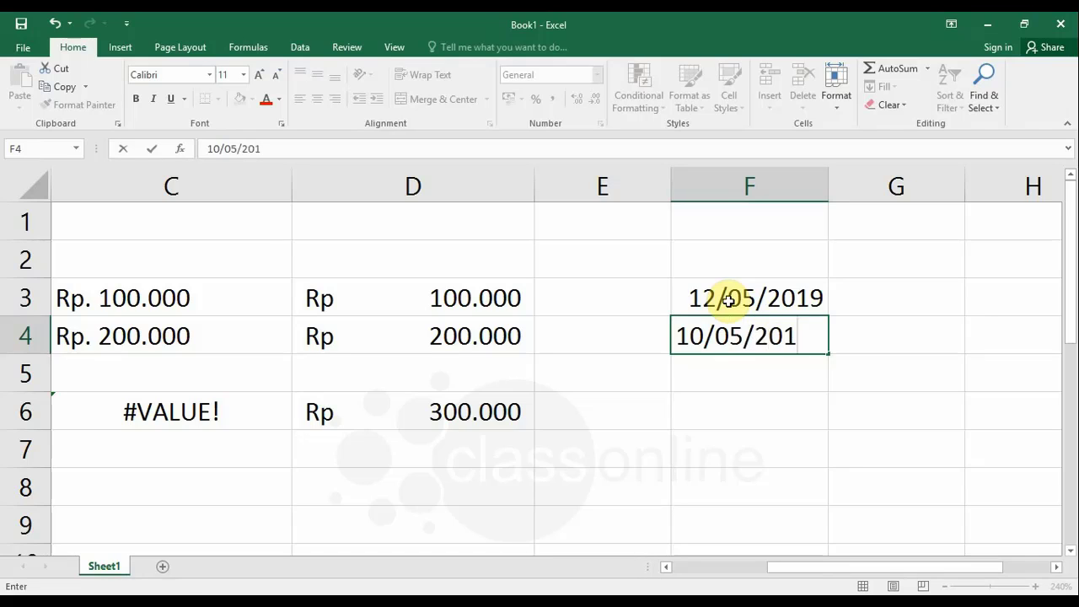
{"action": "type", "text": "9"}
{"action": "key", "text": "Return"}
Calculate the difference between the two dates in cell F6 with the formula =F3-F4
{"action": "key", "text": "Down"}
{"action": "key", "text": "Down"}
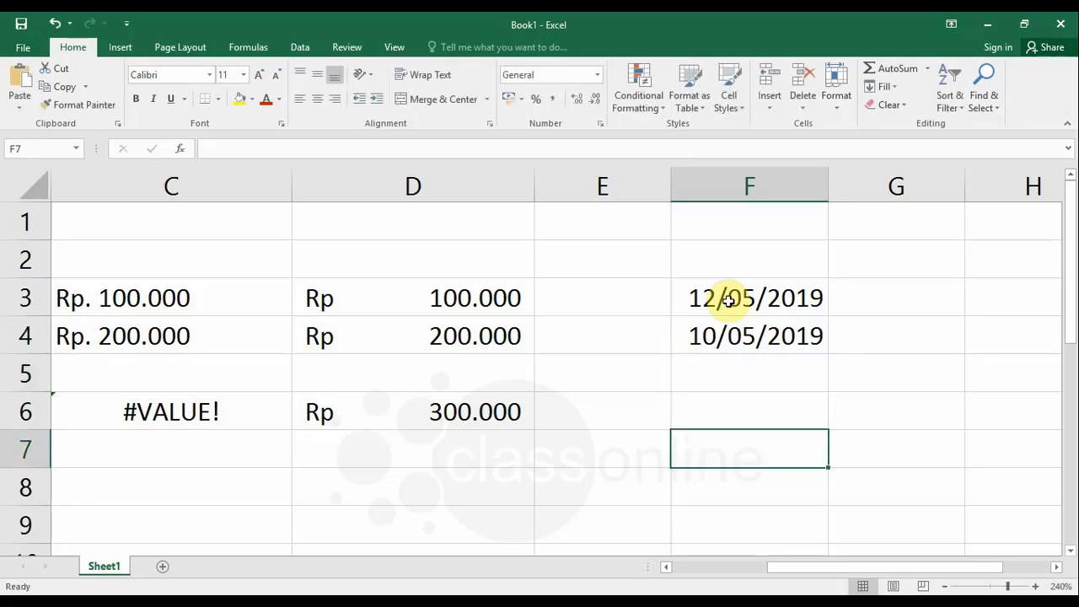
{"action": "key", "text": "Up"}
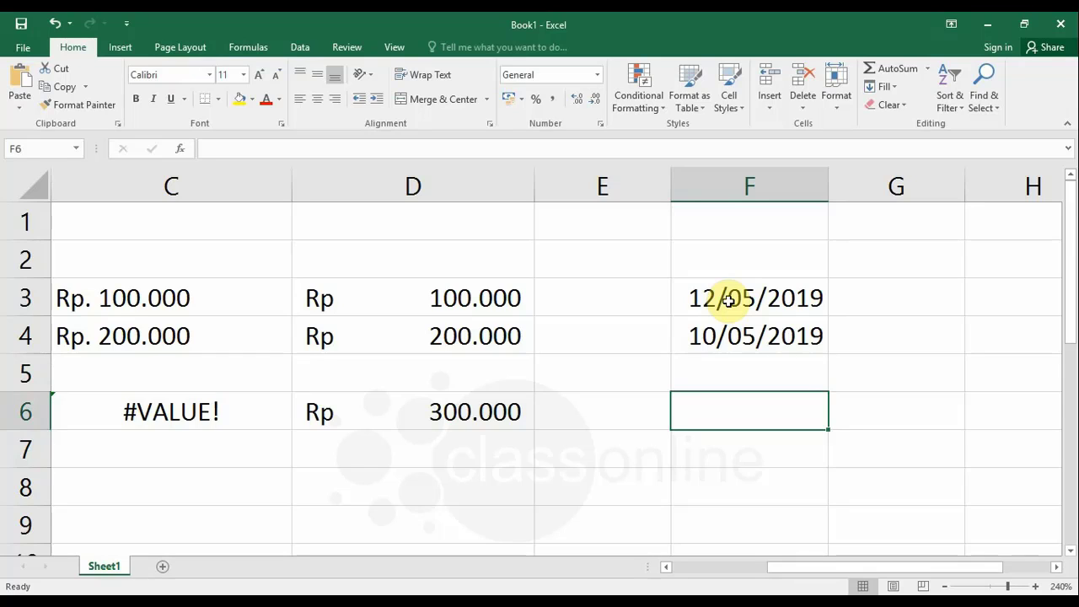
{"action": "type", "text": "="}
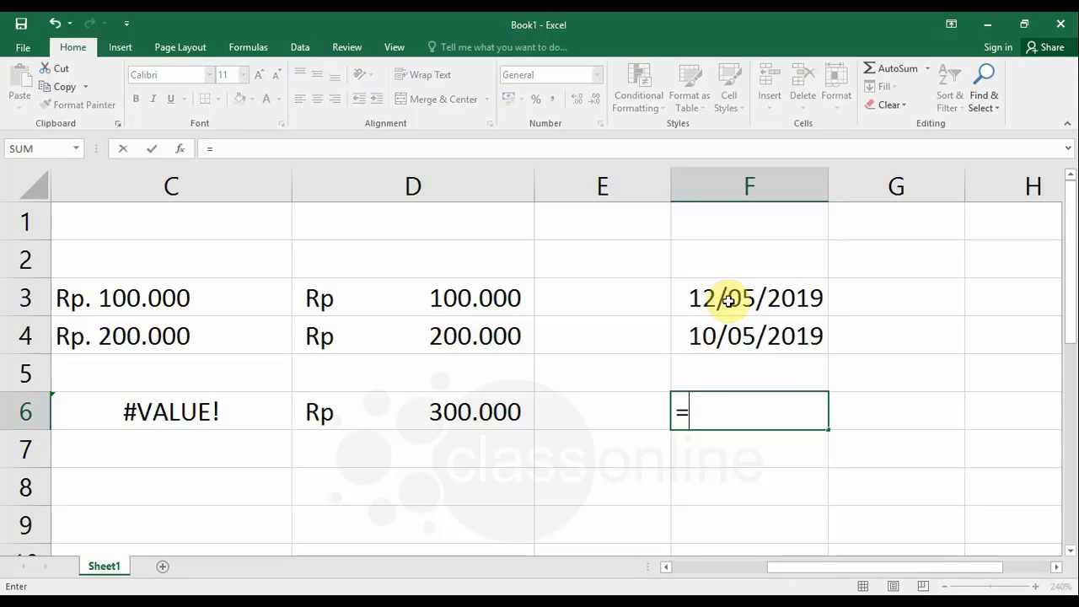
{"action": "left_click", "coordinate": [729, 301]}
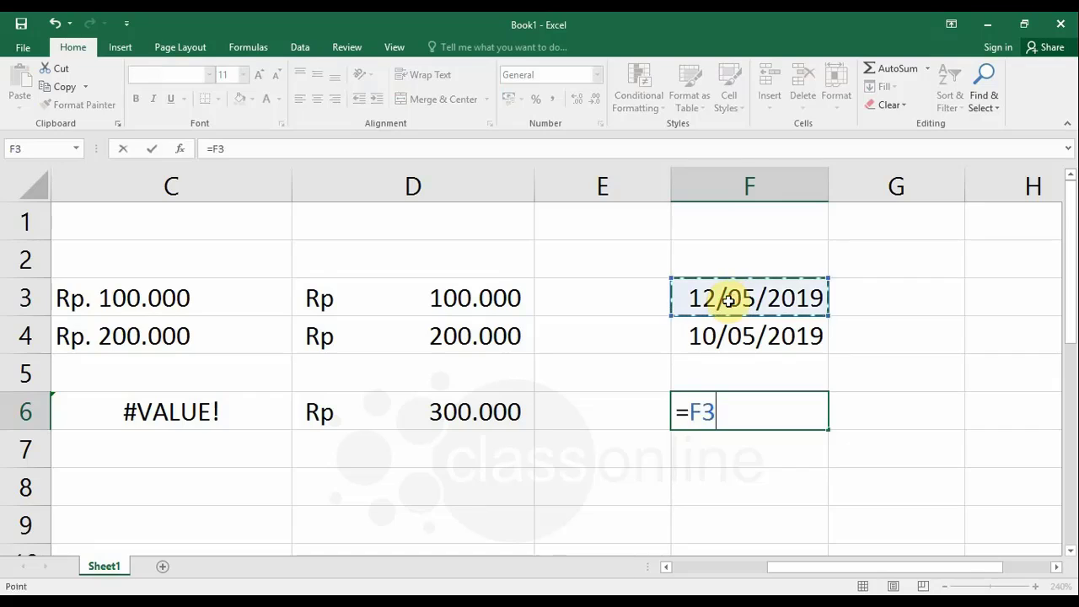
{"action": "type", "text": "-"}
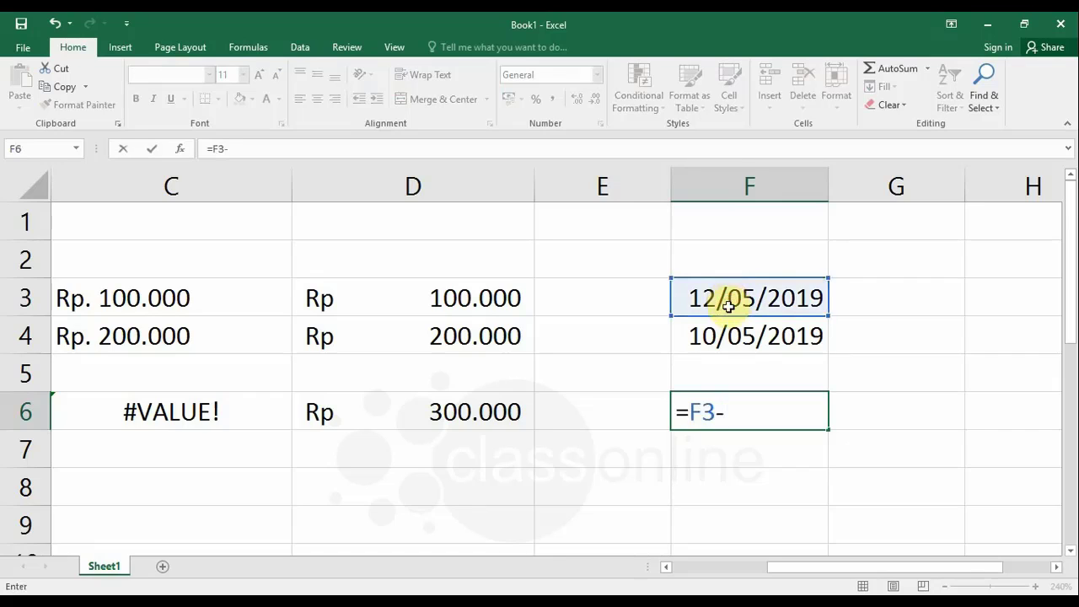
{"action": "left_click", "coordinate": [727, 335]}
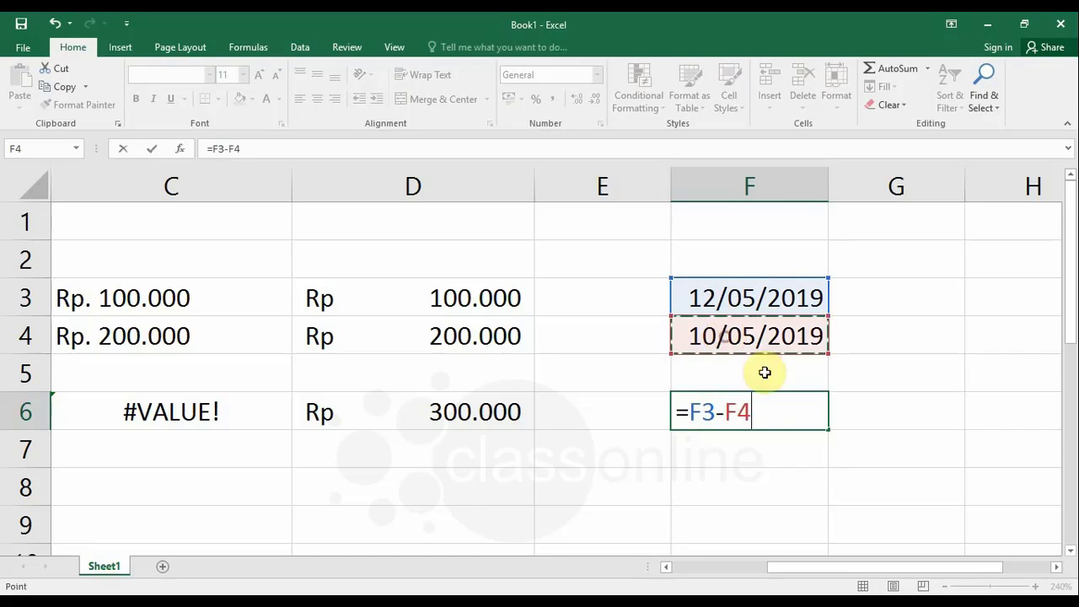
{"action": "key", "text": "Return"}
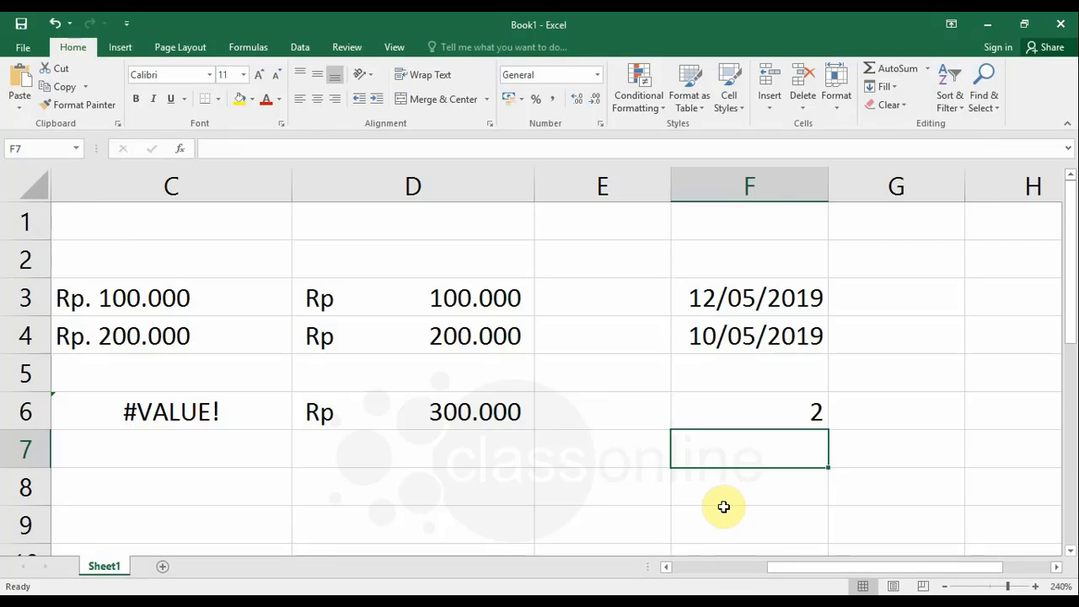
Write the formula =D3+D4 in cell F7 and select its whole text for inspection
{"action": "type", "text": "="}
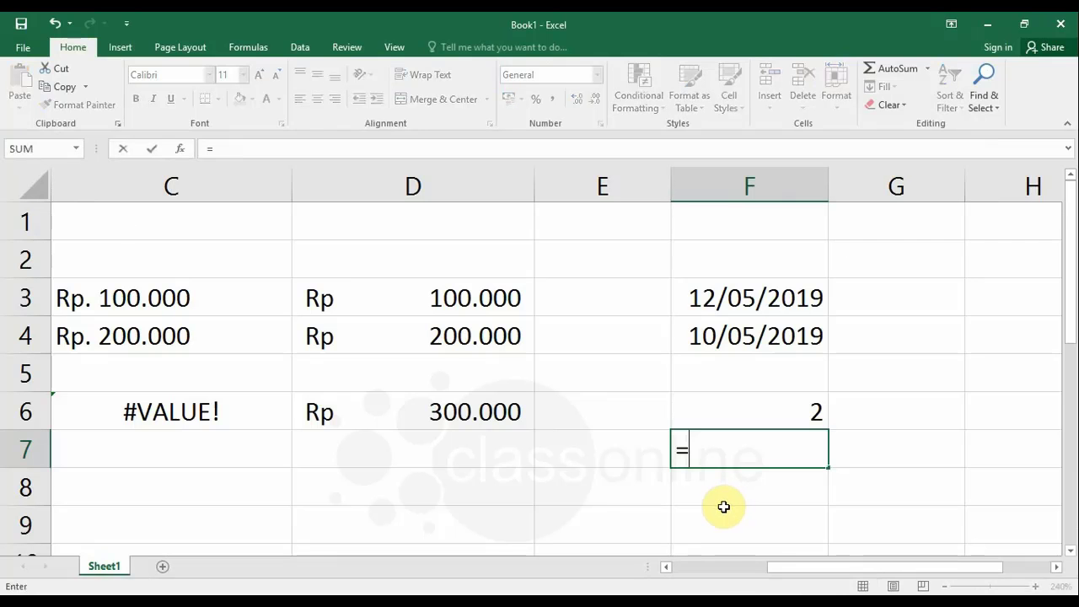
{"action": "left_click", "coordinate": [489, 300]}
{"action": "type", "text": "+"}
{"action": "left_click", "coordinate": [464, 337]}
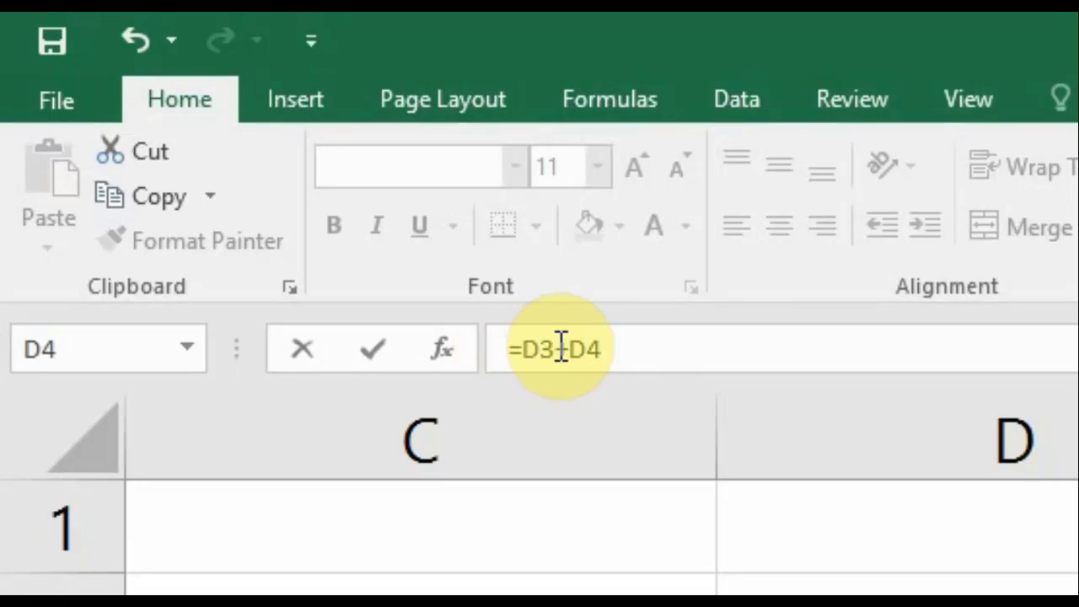
{"action": "left_click_drag", "start_coordinate": [675, 351], "coordinate": [429, 366]}
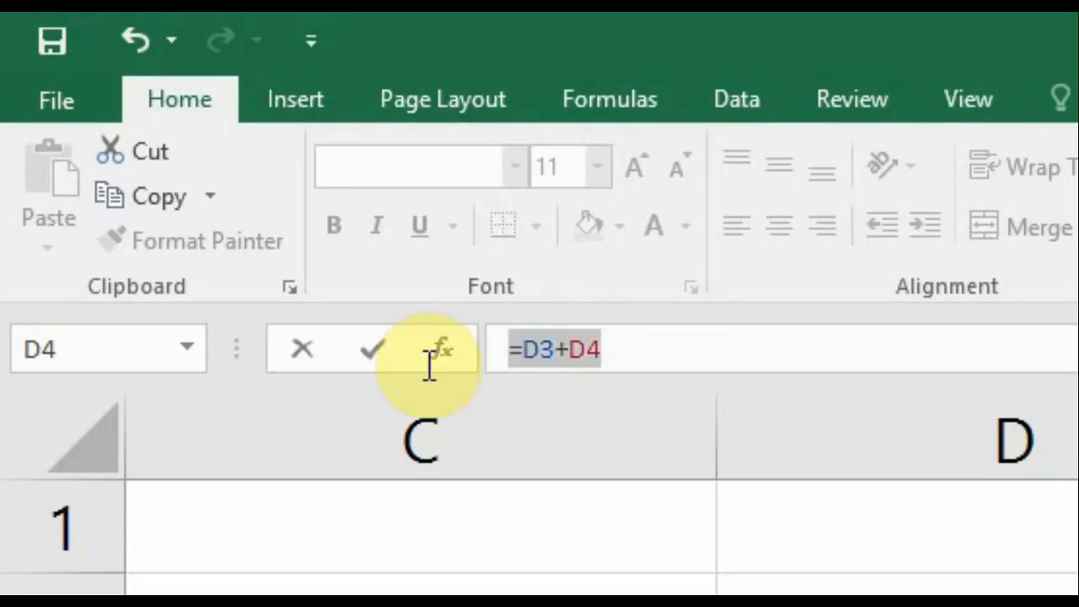